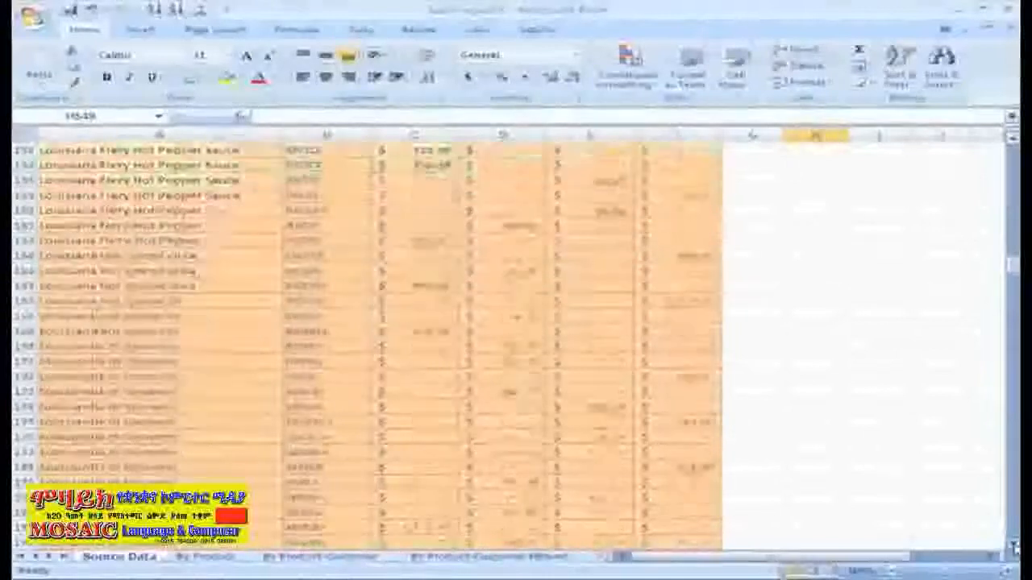
{"action": "scroll", "coordinate": [1014, 547], "scroll_direction": "down", "scroll_amount": 10}
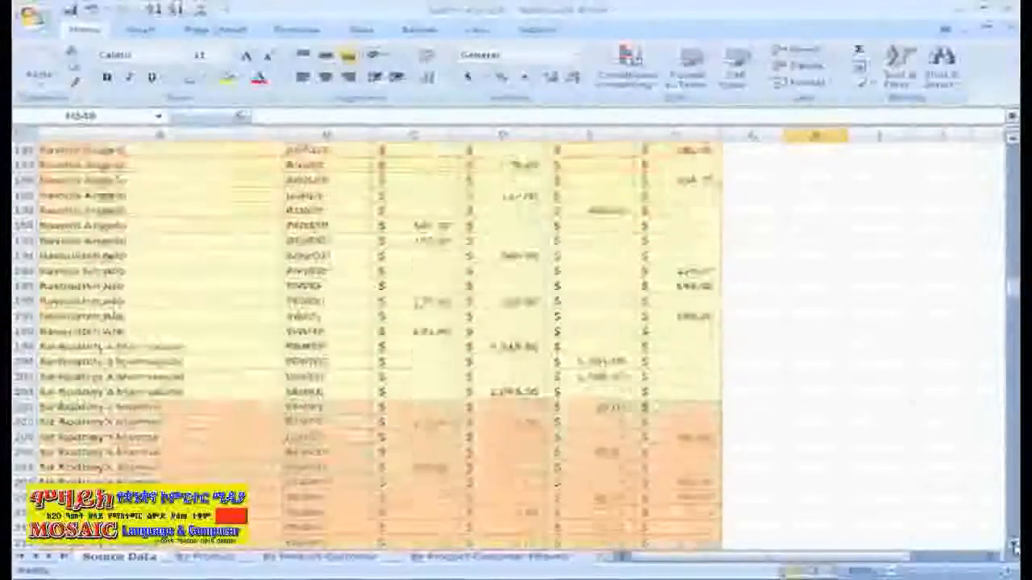
{"action": "scroll", "coordinate": [1015, 546], "scroll_direction": "down", "scroll_amount": 10}
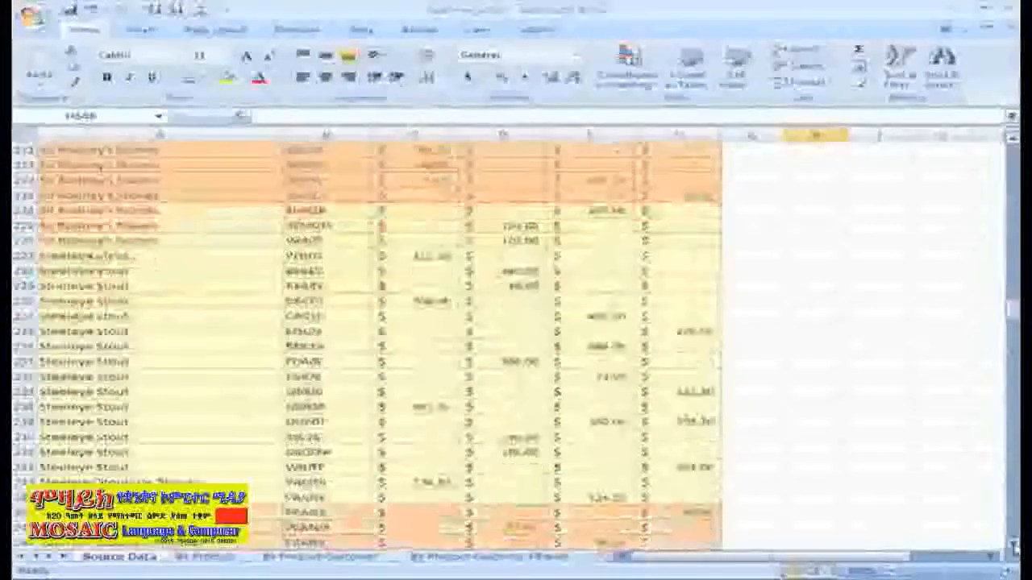
{"action": "scroll", "coordinate": [1014, 547], "scroll_direction": "down", "scroll_amount": 10}
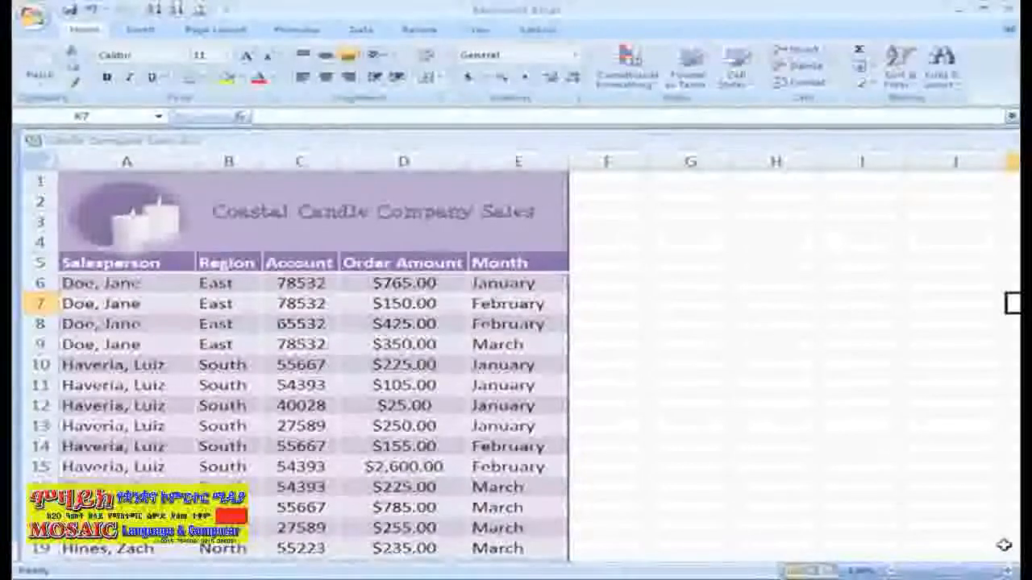
- Highlight Order Amount cells less than 200.00 with Light Red Fill with Dark Red Text
{"action": "left_click", "coordinate": [404, 161]}
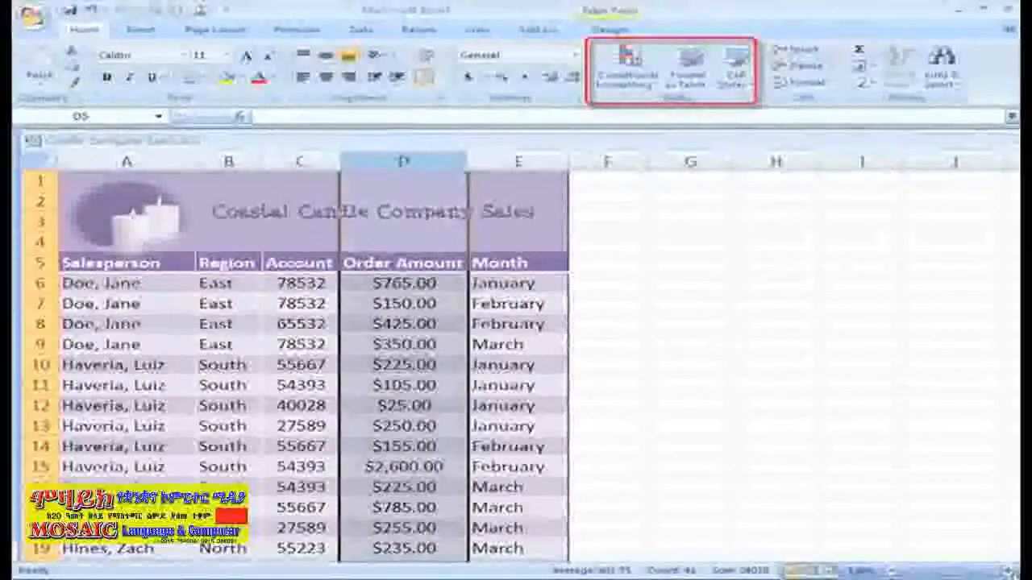
{"action": "left_click", "coordinate": [643, 80]}
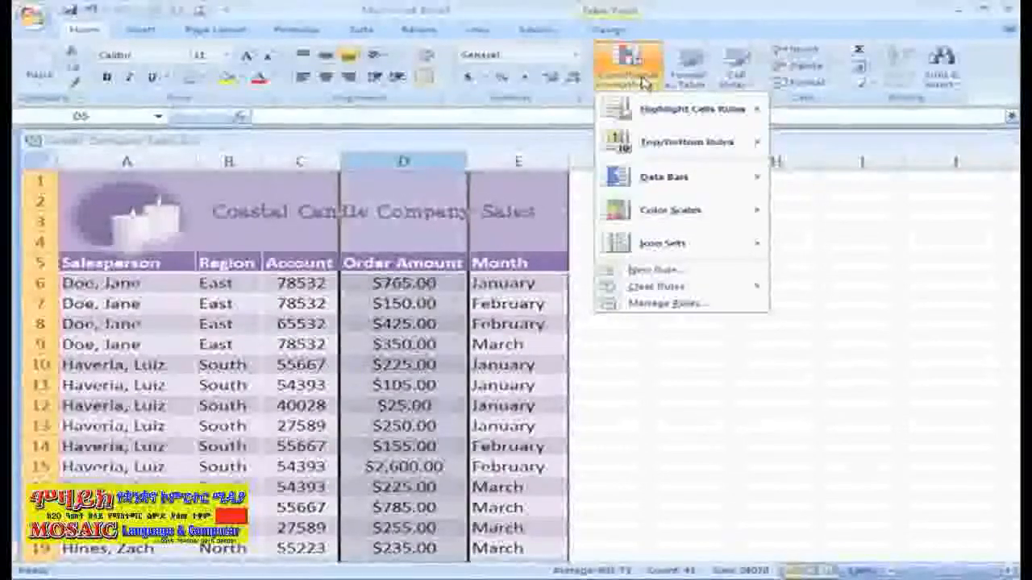
{"action": "mouse_move", "coordinate": [637, 111]}
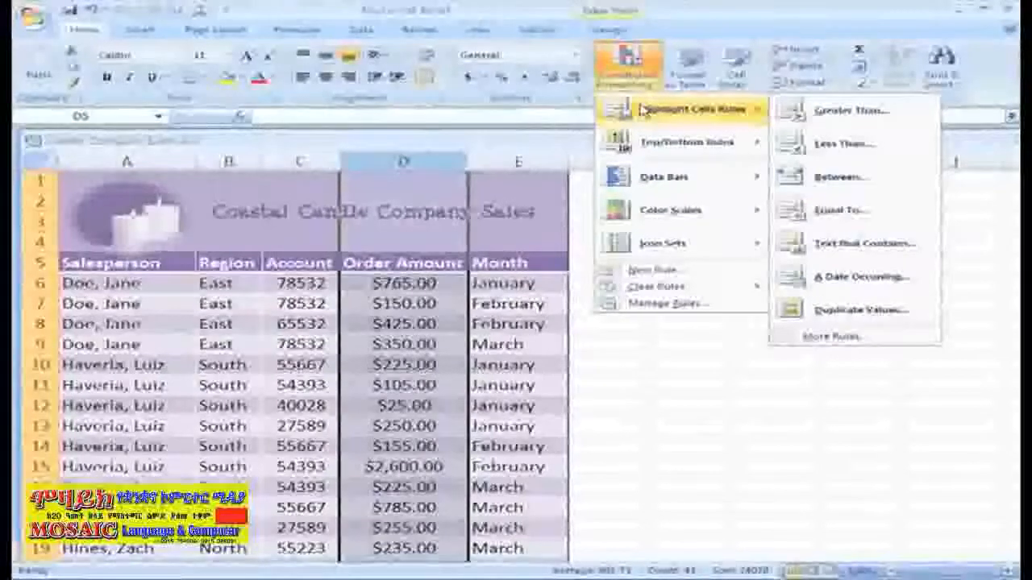
{"action": "left_click", "coordinate": [822, 144]}
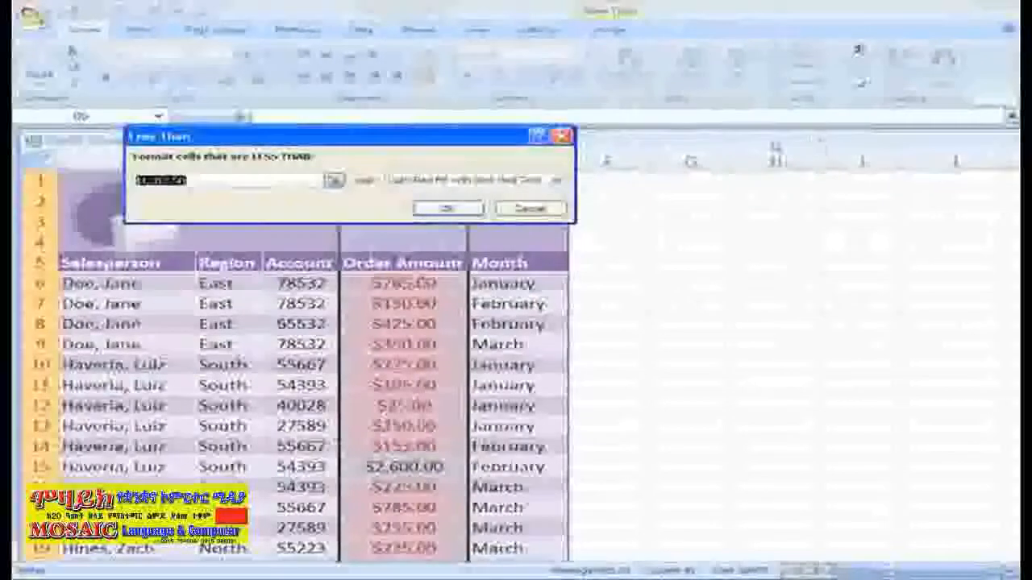
{"action": "left_click", "coordinate": [236, 177]}
{"action": "type", "text": "200.00"}
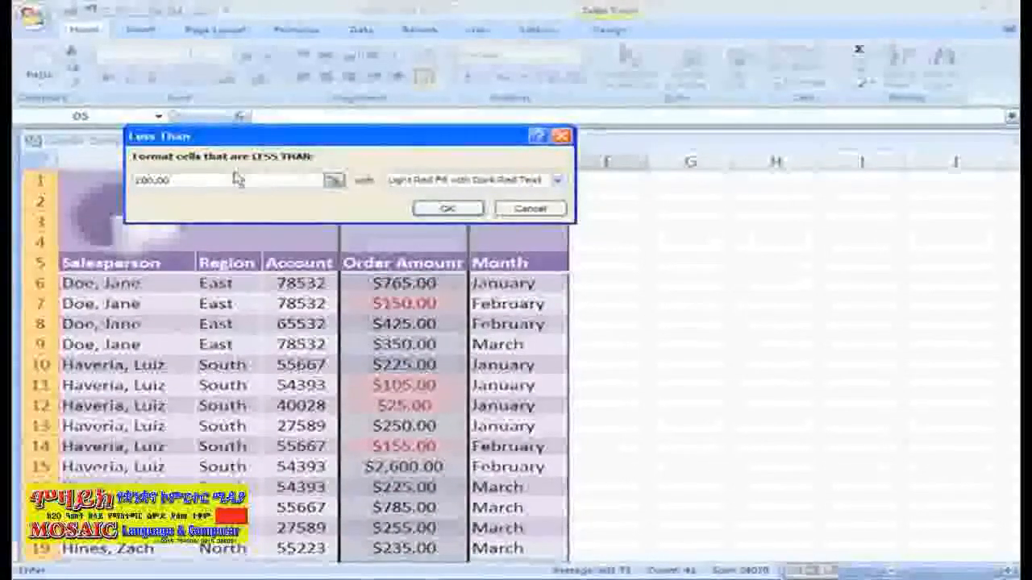
{"action": "left_click", "coordinate": [558, 180]}
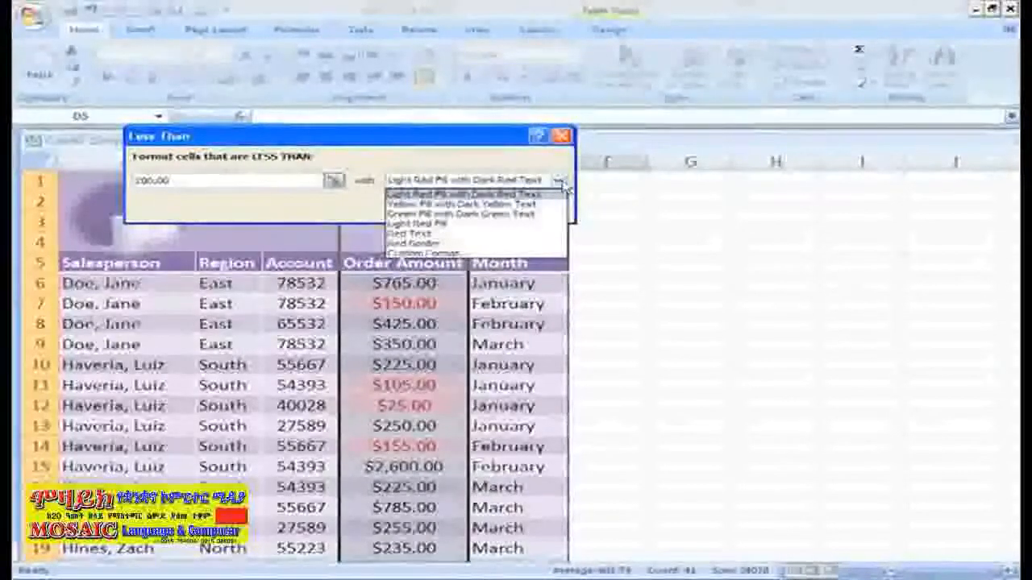
{"action": "left_click", "coordinate": [549, 195]}
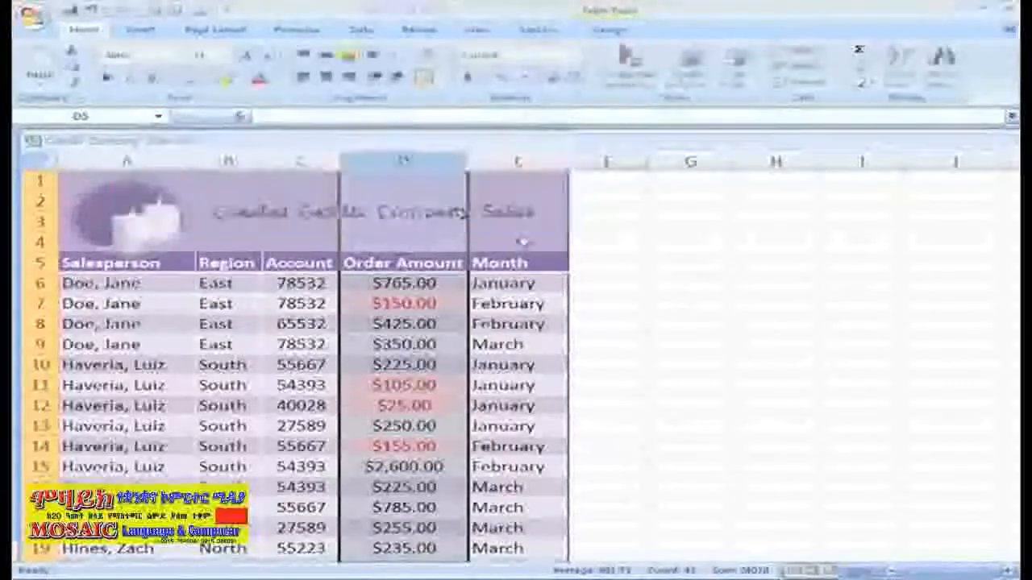
{"action": "left_click", "coordinate": [454, 208]}
{"action": "left_click", "coordinate": [975, 509]}
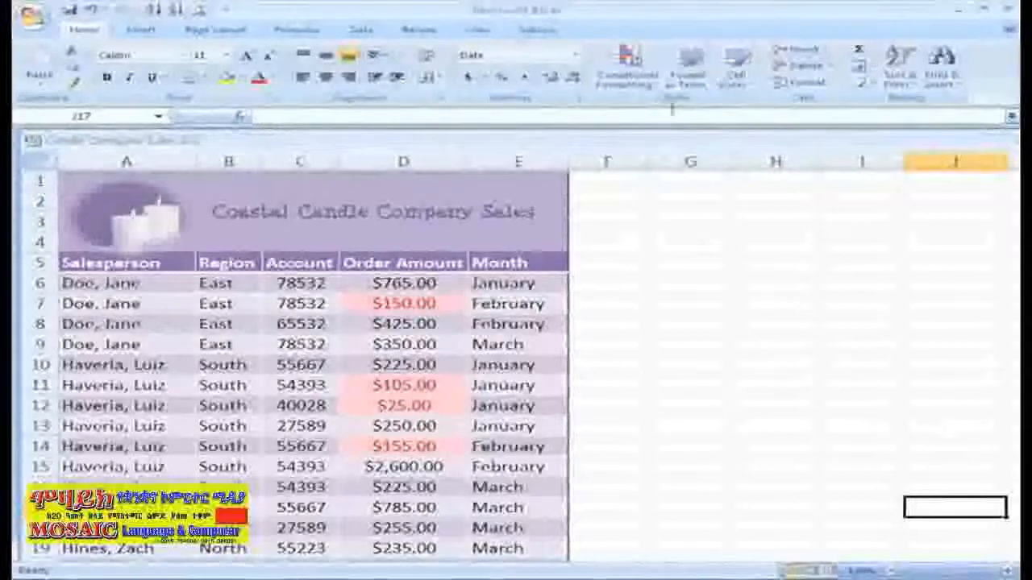
- Clear all conditional formatting rules from the entire sheet
{"action": "left_click", "coordinate": [654, 89]}
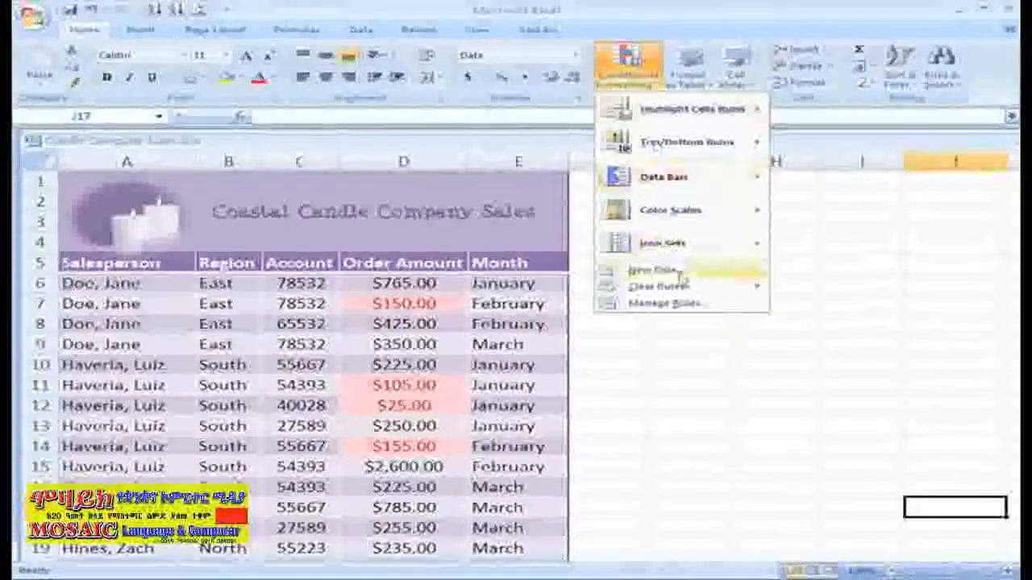
{"action": "mouse_move", "coordinate": [693, 294]}
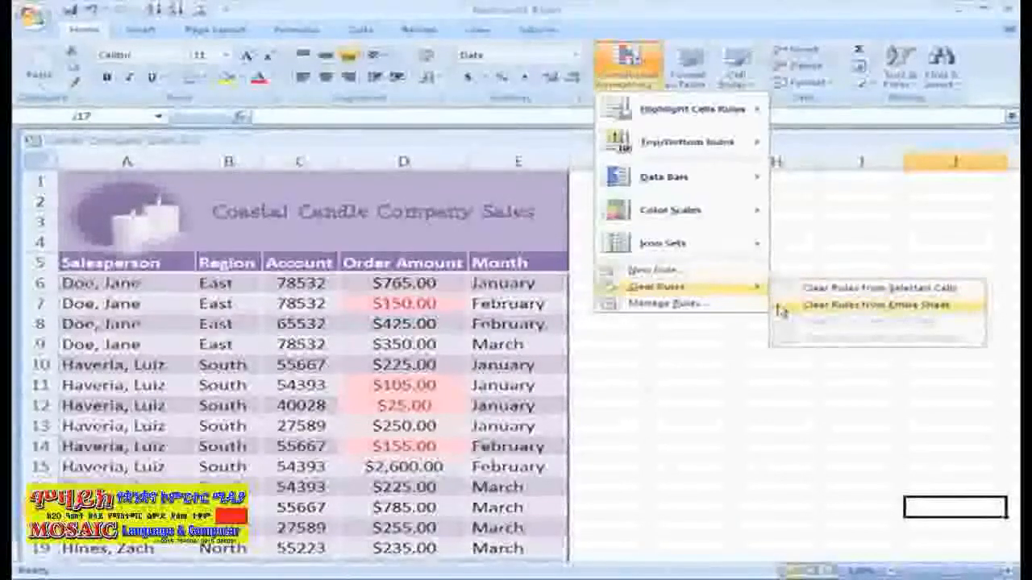
{"action": "left_click", "coordinate": [781, 308]}
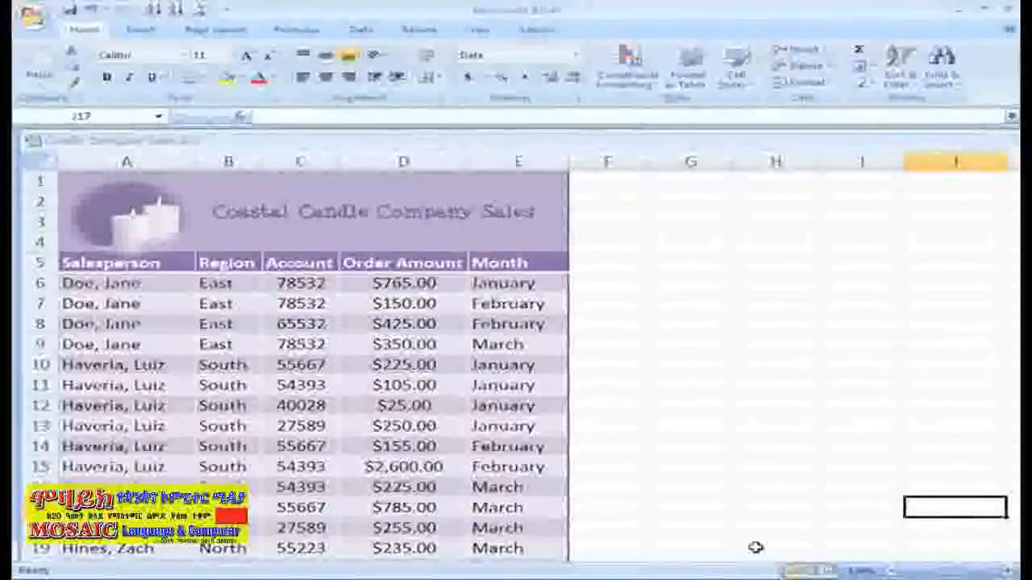
- Highlight above-average Order Amount values with Yellow Fill with Dark Yellow Text
{"action": "left_click", "coordinate": [395, 159]}
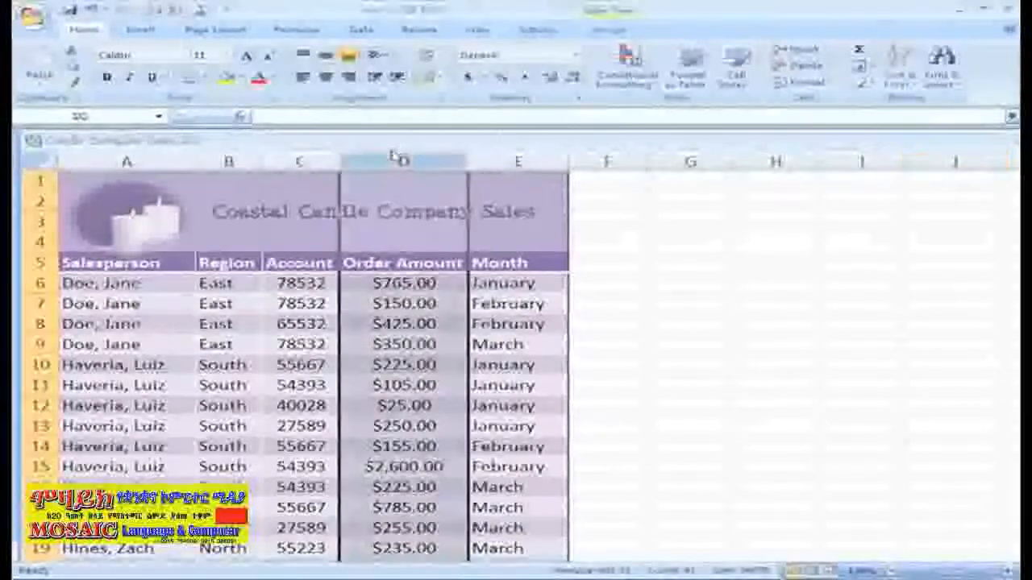
{"action": "left_click", "coordinate": [629, 74]}
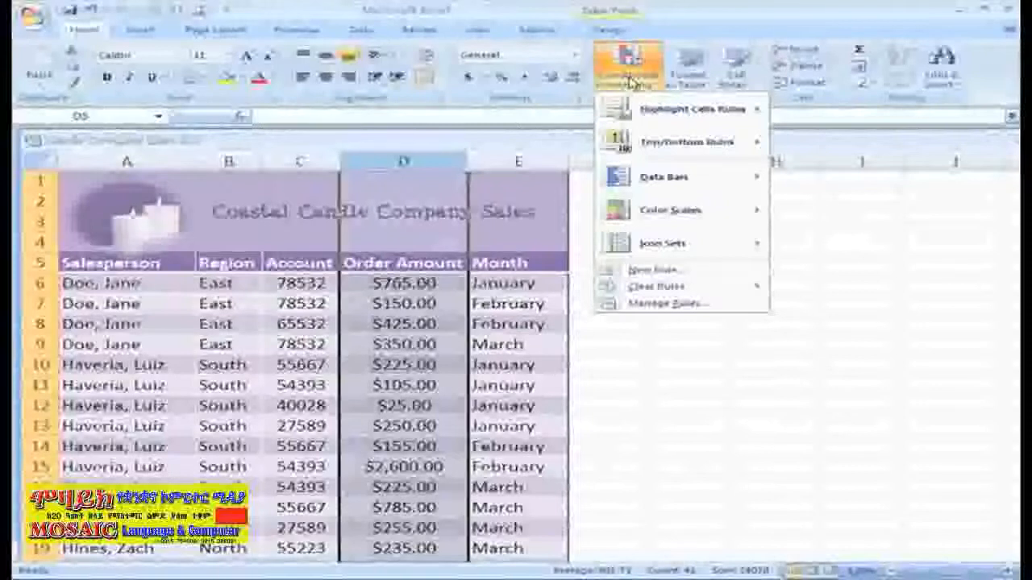
{"action": "mouse_move", "coordinate": [694, 109]}
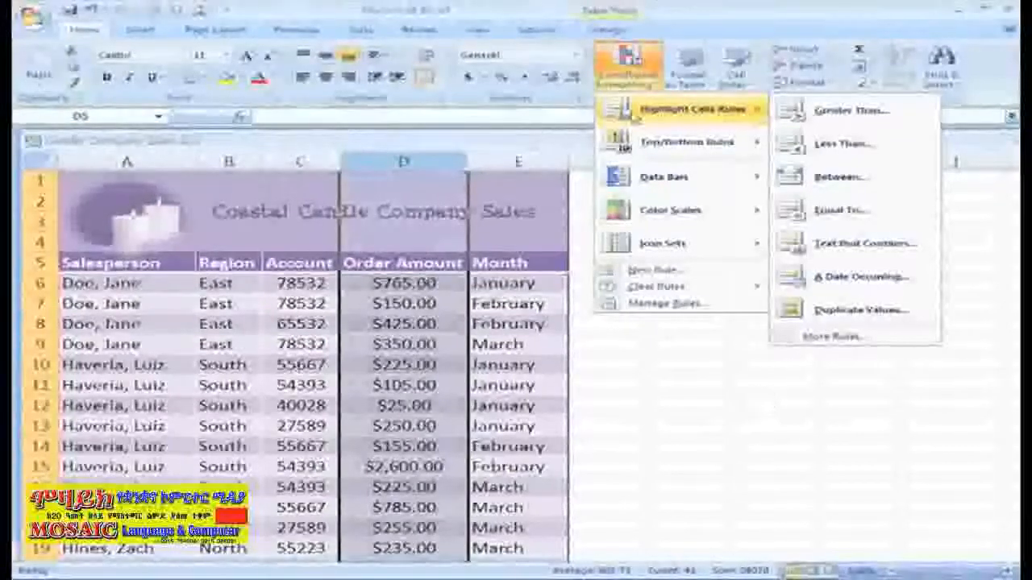
{"action": "mouse_move", "coordinate": [621, 144]}
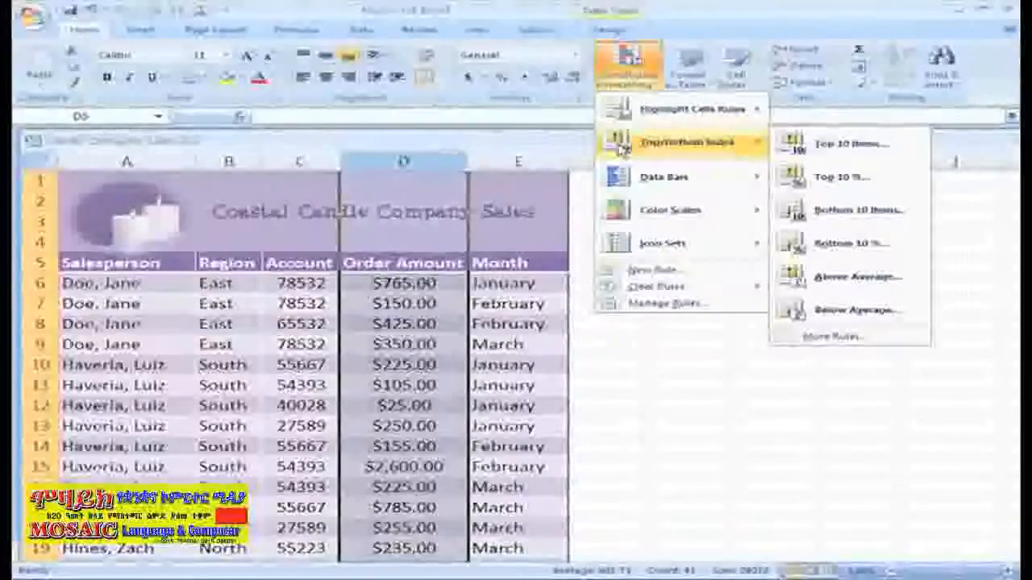
{"action": "left_click", "coordinate": [873, 288]}
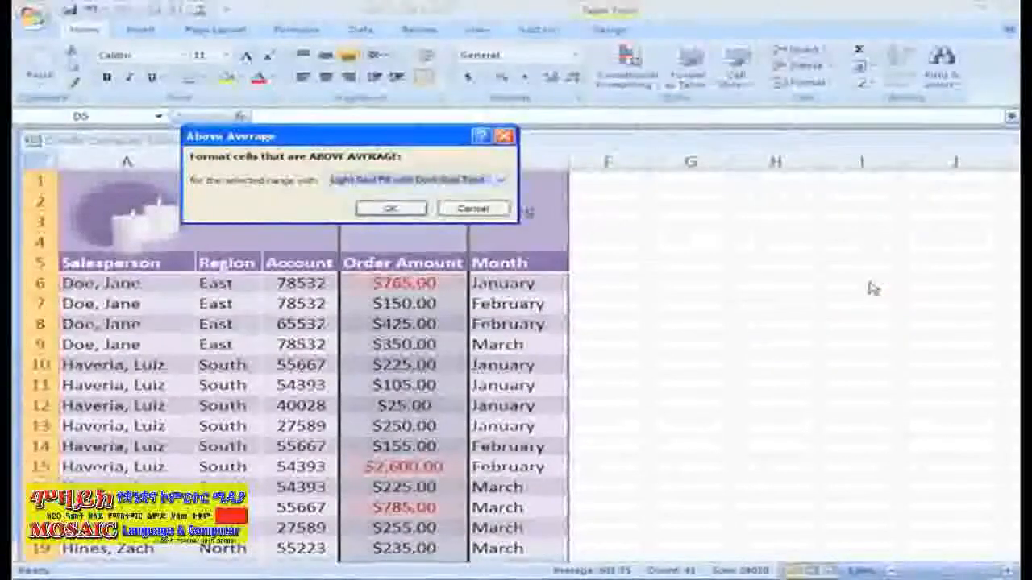
{"action": "left_click", "coordinate": [499, 180]}
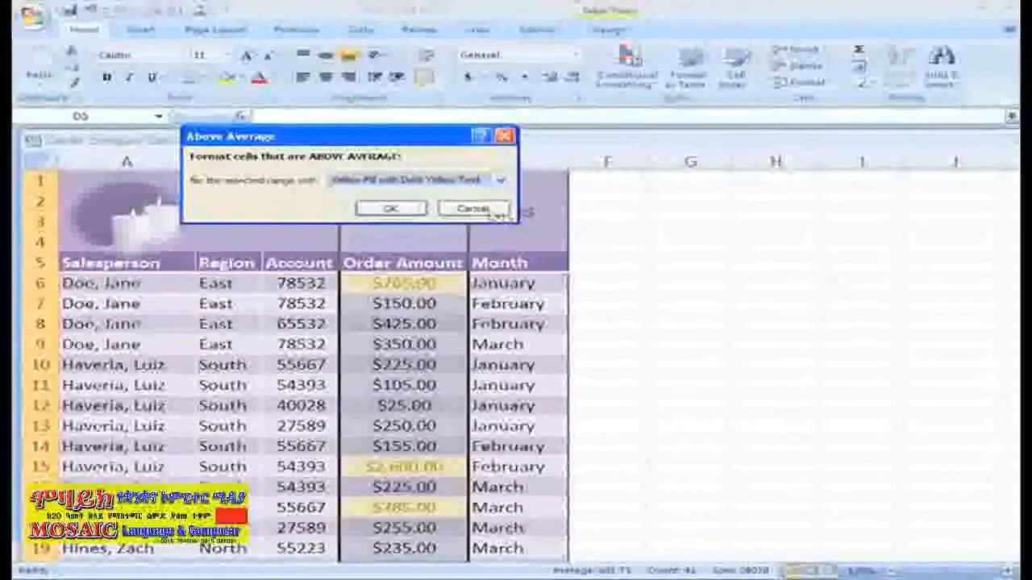
{"action": "left_click", "coordinate": [392, 209]}
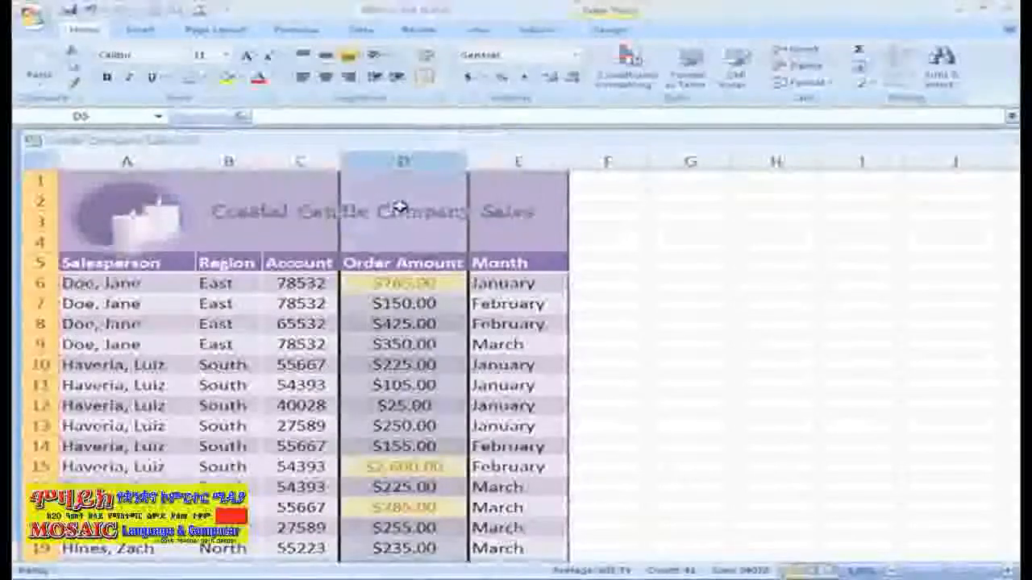
{"action": "left_click", "coordinate": [716, 208]}
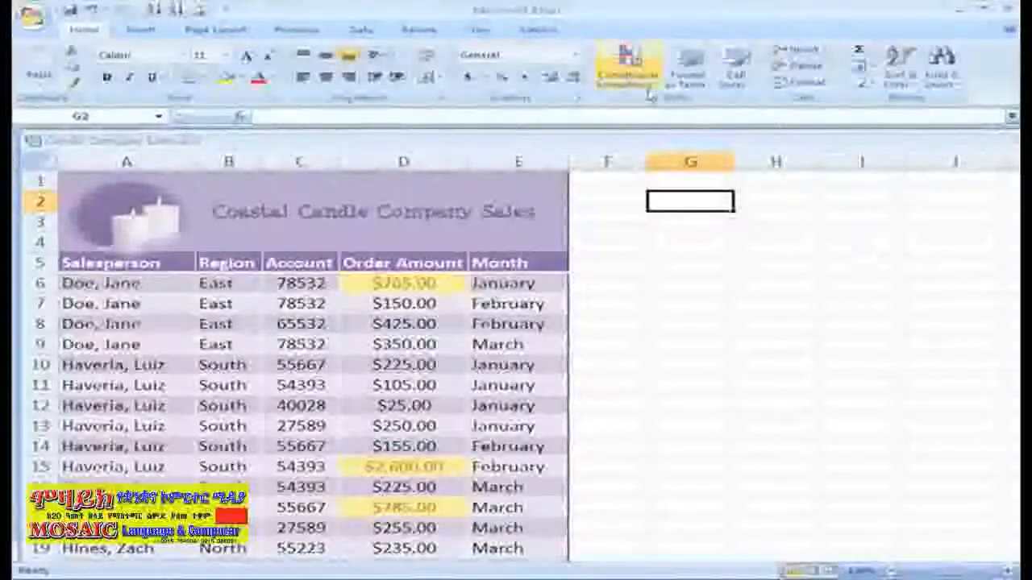
- Clear the conditional formatting rules from the selected Order Amount column
{"action": "left_click", "coordinate": [627, 69]}
{"action": "mouse_move", "coordinate": [685, 287]}
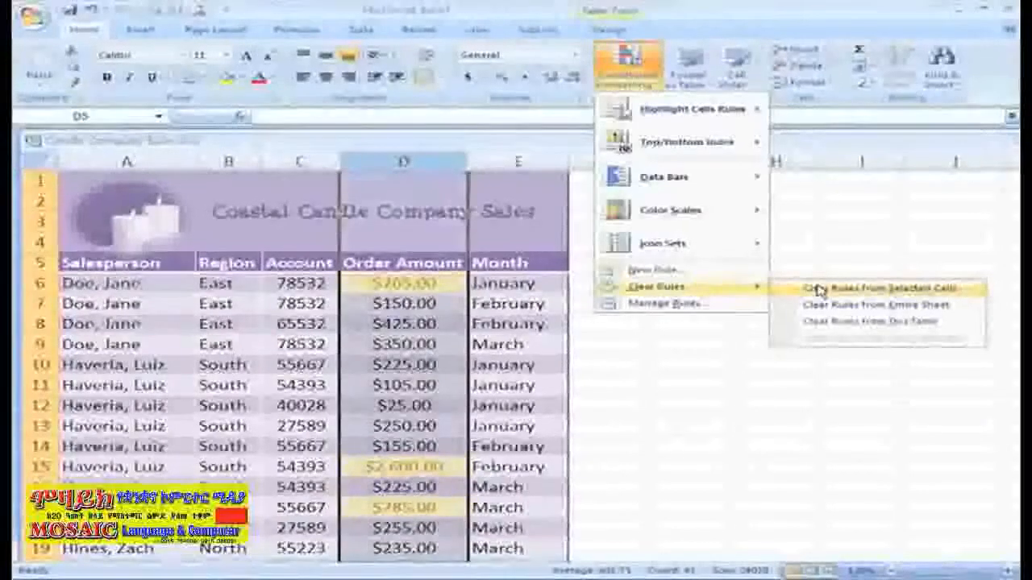
{"action": "left_click", "coordinate": [818, 290]}
{"action": "left_click", "coordinate": [821, 357]}
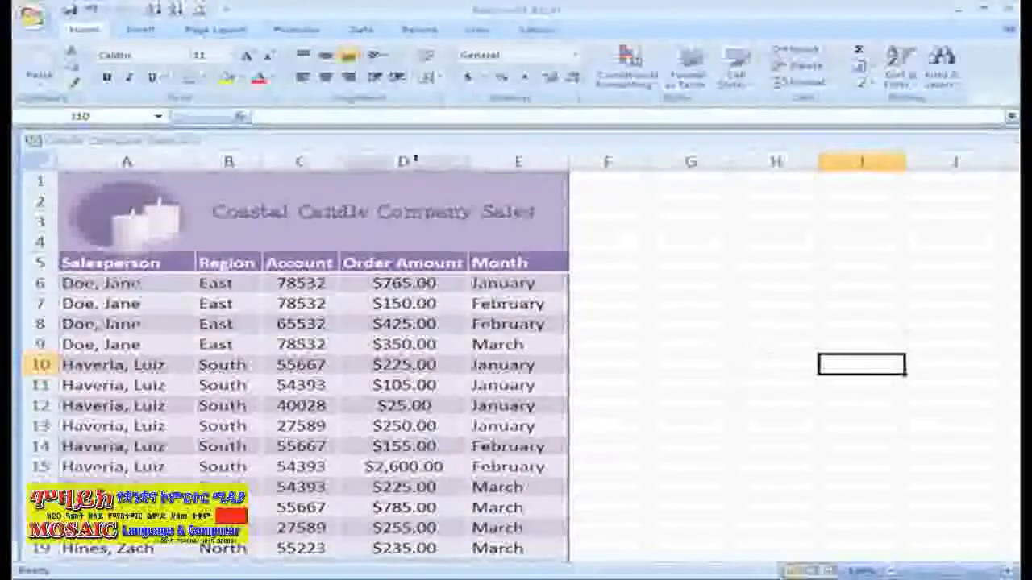
- Add green gradient data bars to the Order Amount column
{"action": "left_click", "coordinate": [407, 161]}
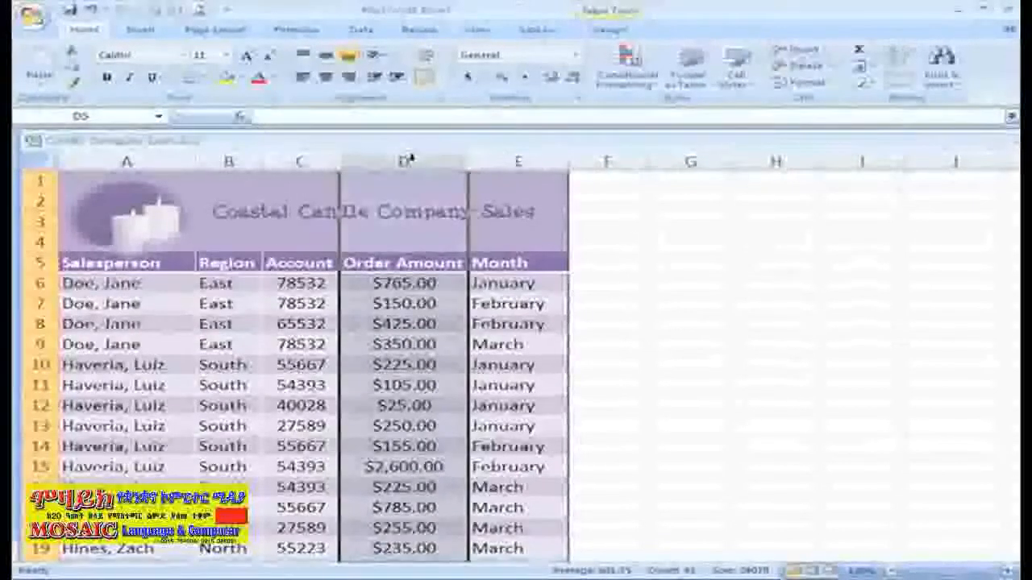
{"action": "left_click", "coordinate": [650, 86]}
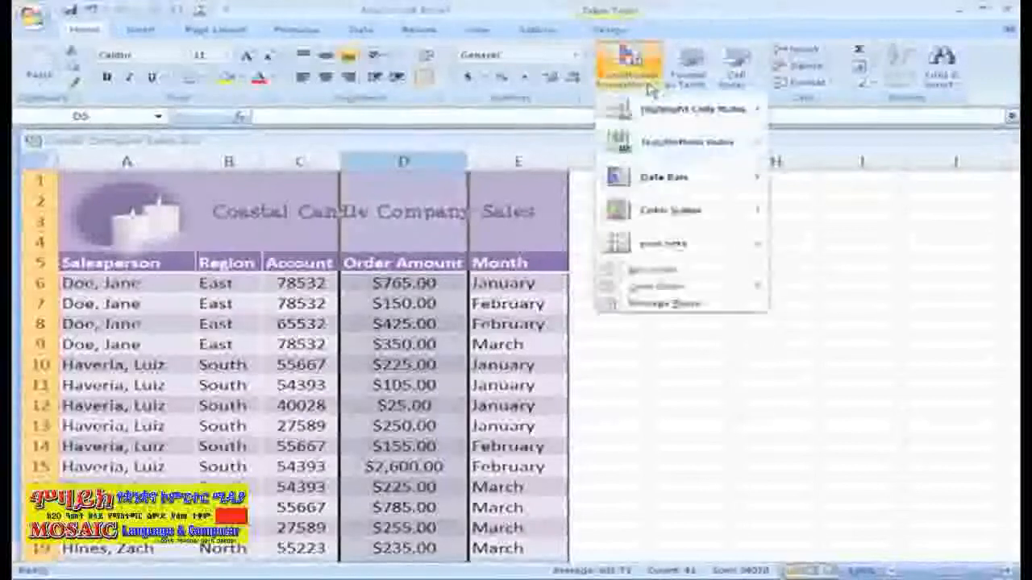
{"action": "mouse_move", "coordinate": [681, 176]}
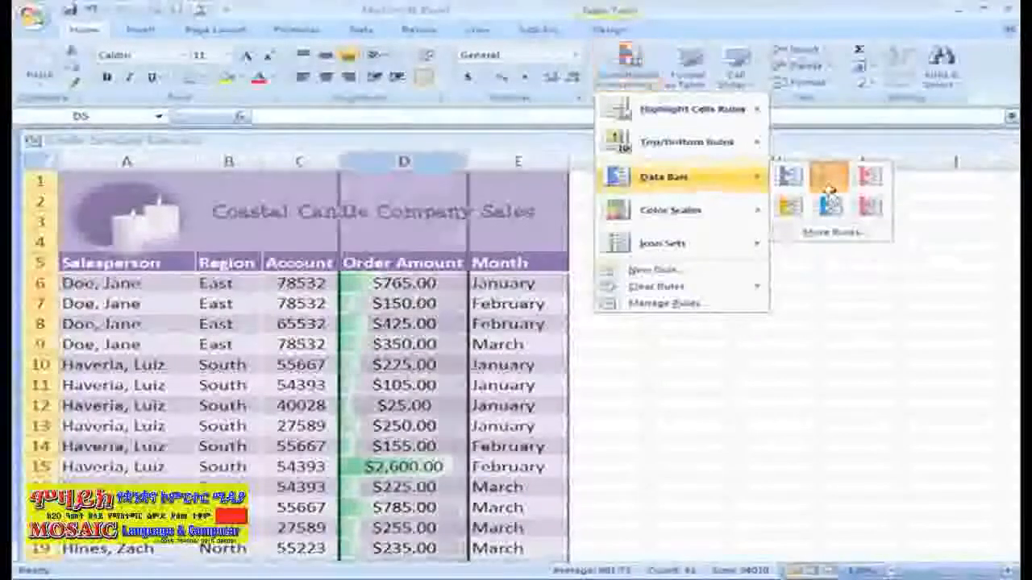
{"action": "left_click", "coordinate": [831, 190]}
{"action": "left_click", "coordinate": [919, 447]}
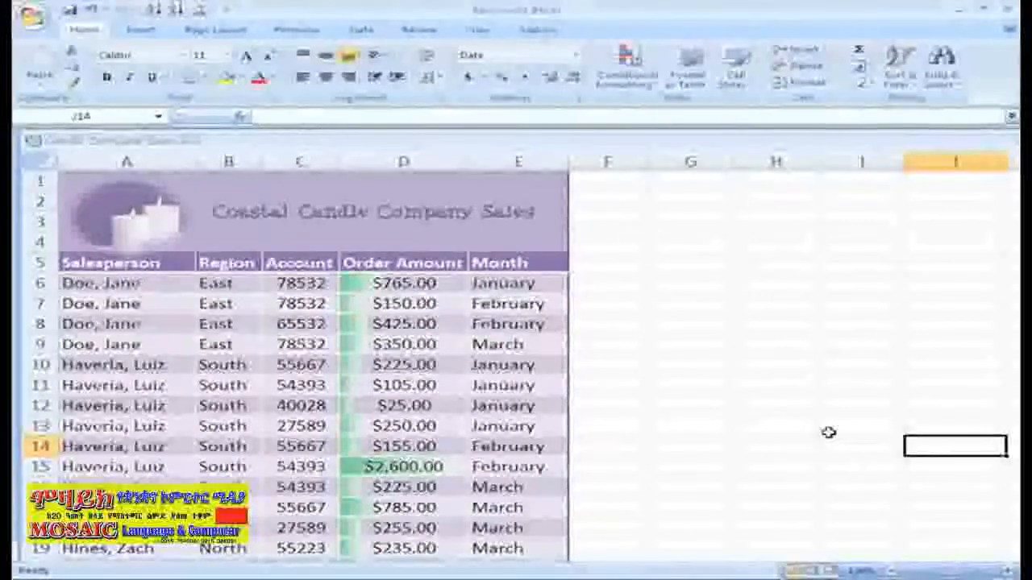
- Highlight below-average Order Amount values with the default Light Red Fill with Dark Red Text
{"action": "left_click", "coordinate": [403, 162]}
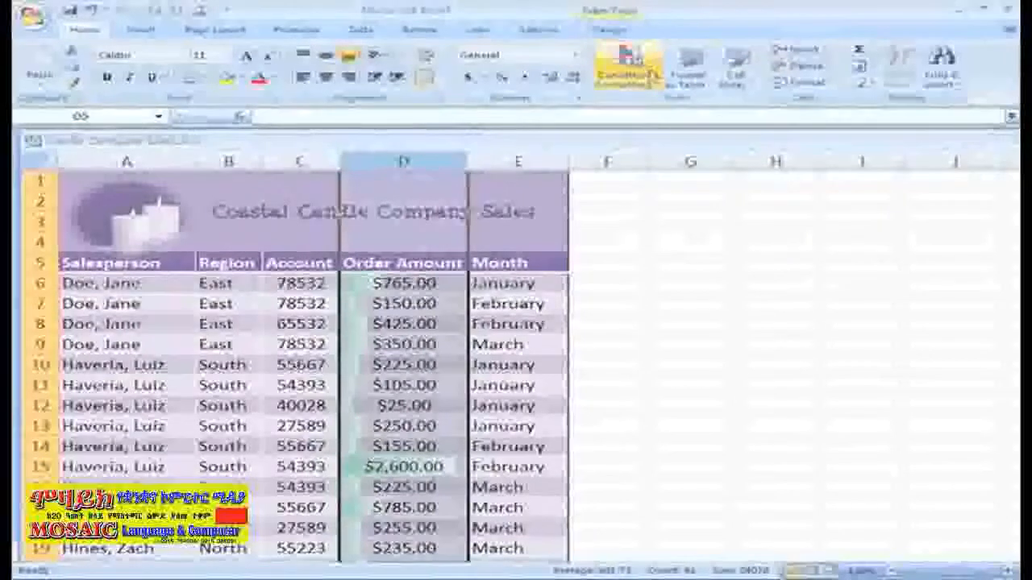
{"action": "left_click", "coordinate": [652, 74]}
{"action": "mouse_move", "coordinate": [709, 142]}
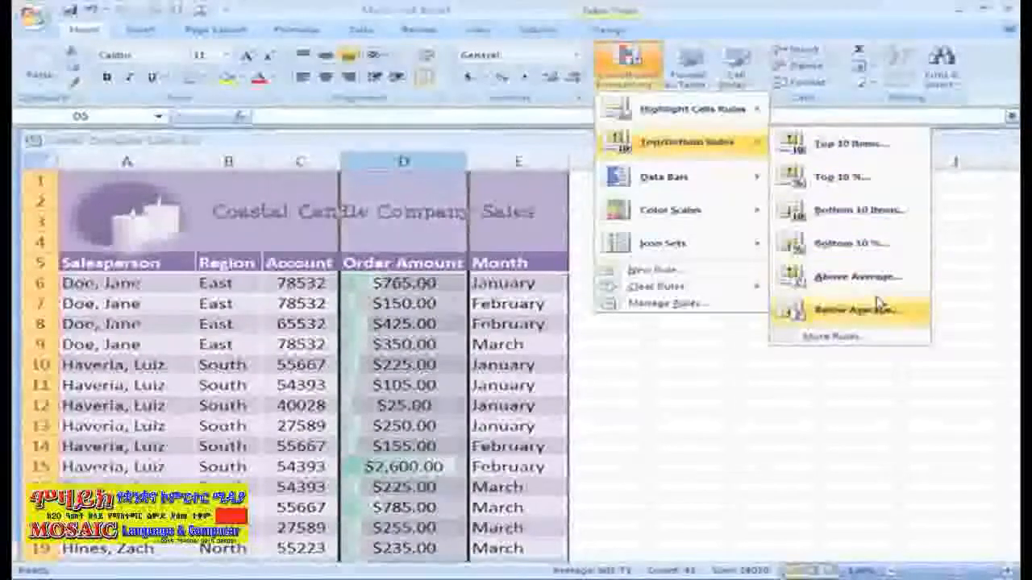
{"action": "left_click", "coordinate": [879, 306]}
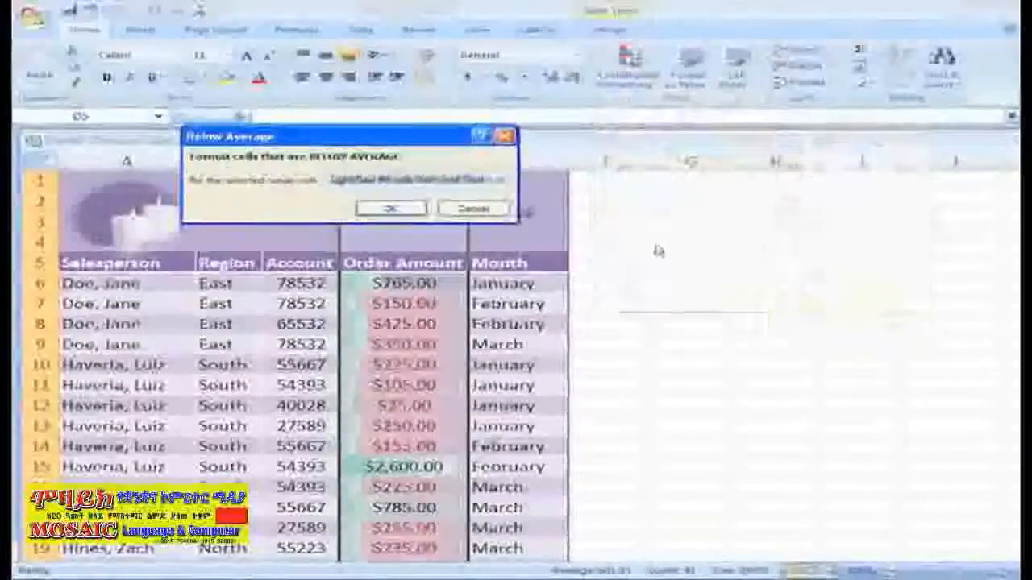
{"action": "left_click", "coordinate": [390, 209]}
{"action": "left_click", "coordinate": [814, 383]}
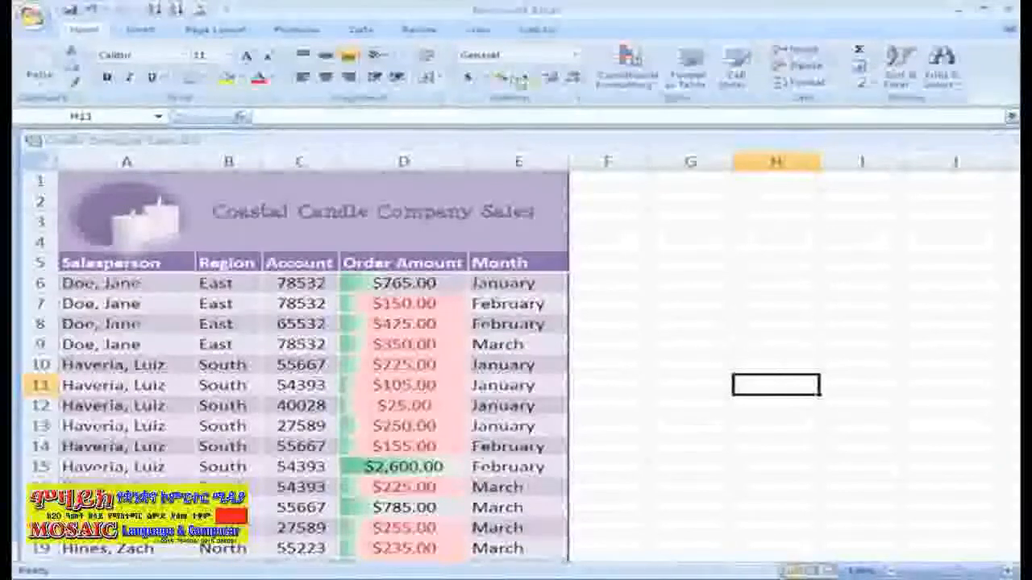
- Open the Conditional Formatting Rules Manager and show the rules for this worksheet
{"action": "left_click", "coordinate": [645, 85]}
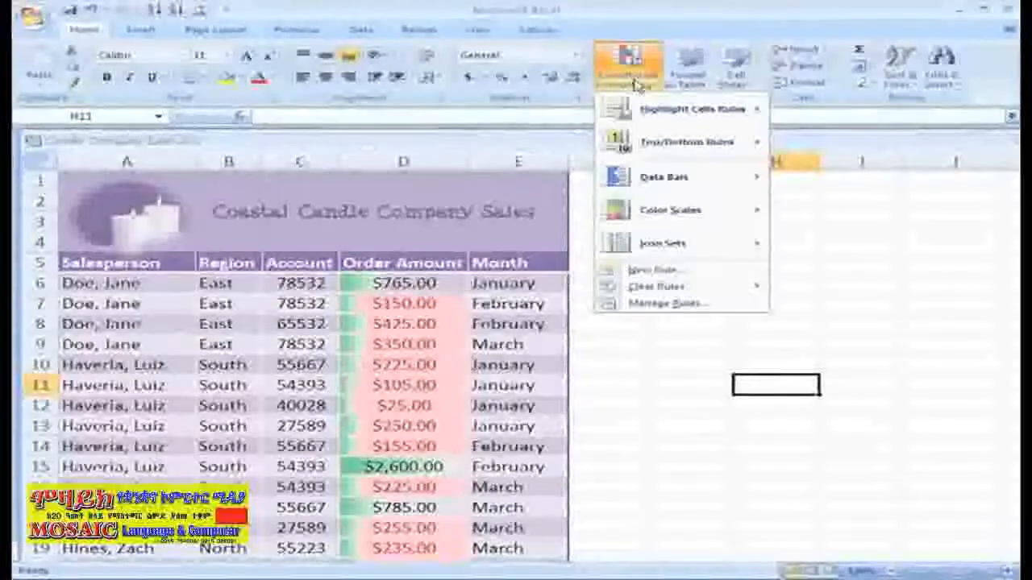
{"action": "left_click", "coordinate": [667, 303]}
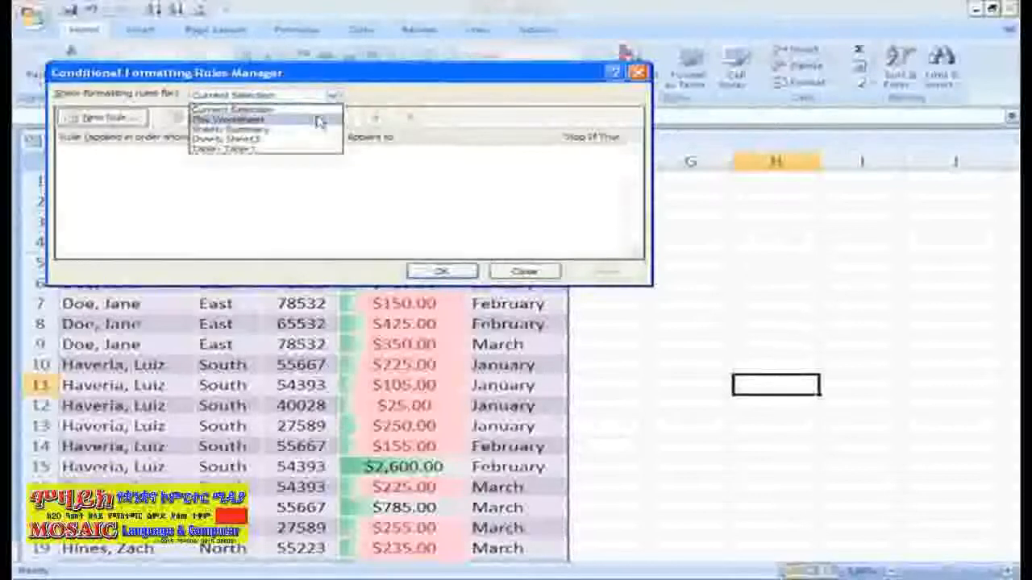
{"action": "left_click", "coordinate": [318, 118]}
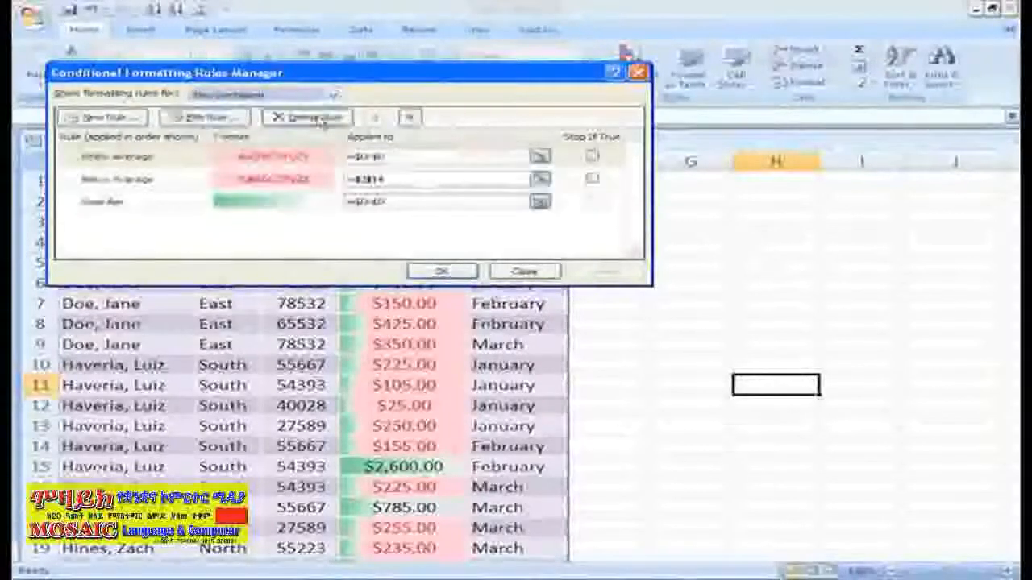
- Move the Below Average rule applied to column D down two places in the rule order, then up one place
{"action": "left_click", "coordinate": [409, 118]}
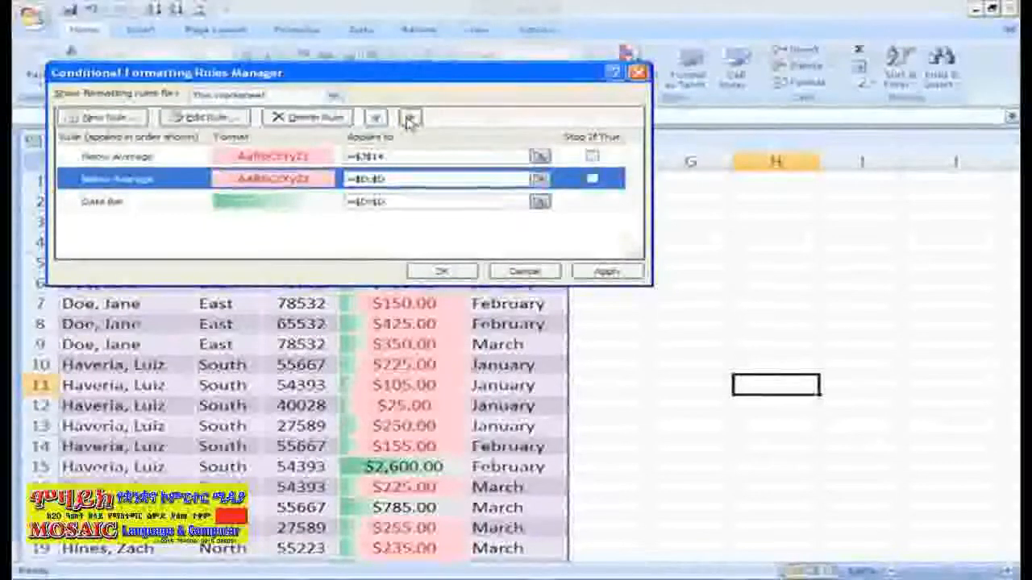
{"action": "left_click", "coordinate": [409, 119]}
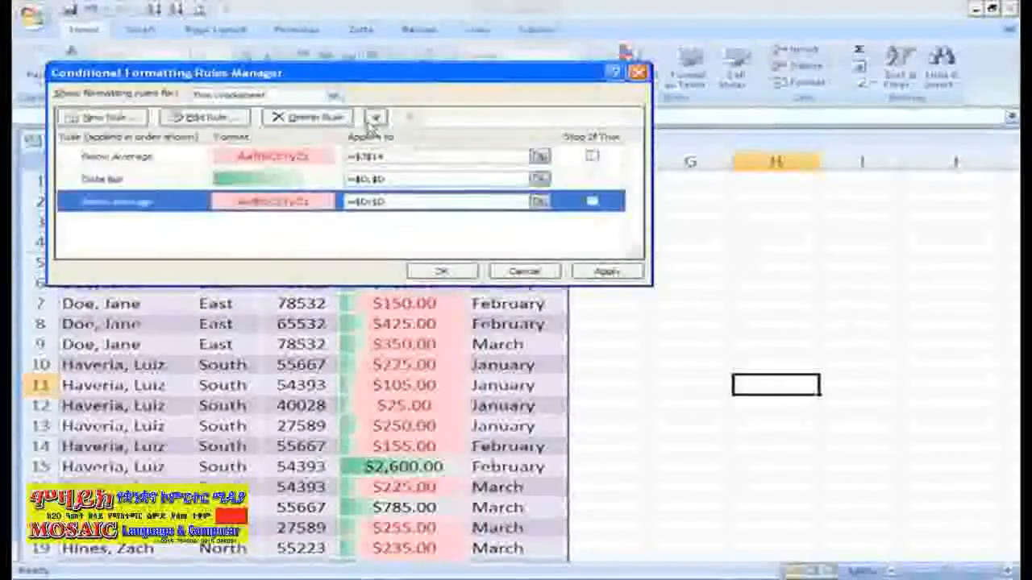
{"action": "left_click", "coordinate": [375, 119]}
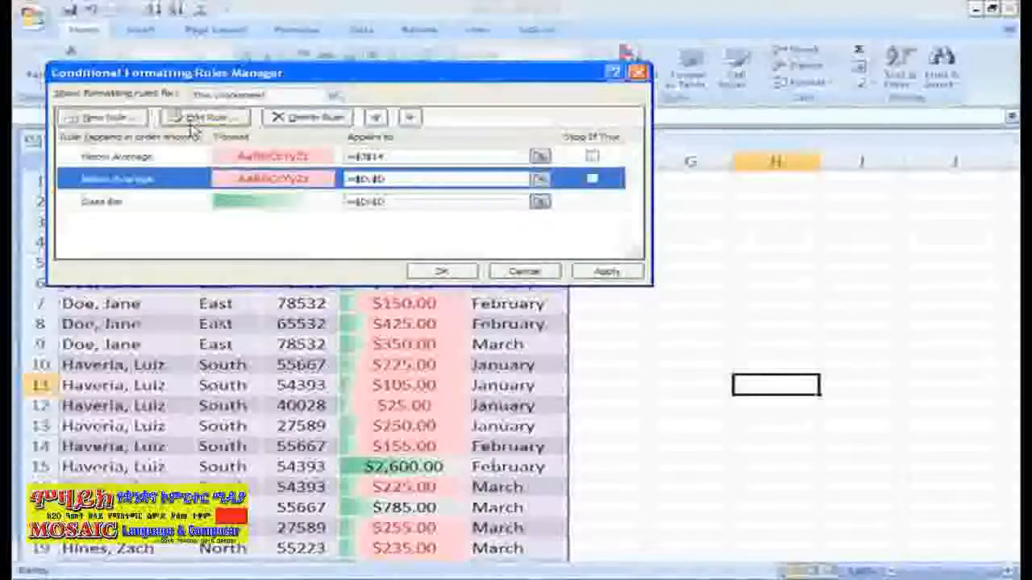
- Delete both Below Average rules, keeping only the data bar rule, and close the Rules Manager
{"action": "left_click", "coordinate": [309, 119]}
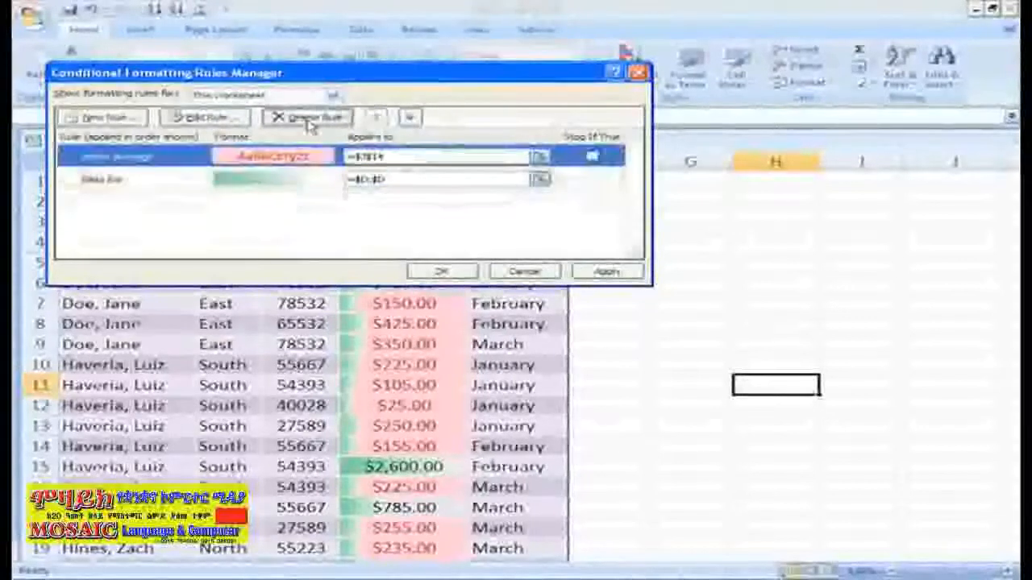
{"action": "left_click", "coordinate": [311, 120]}
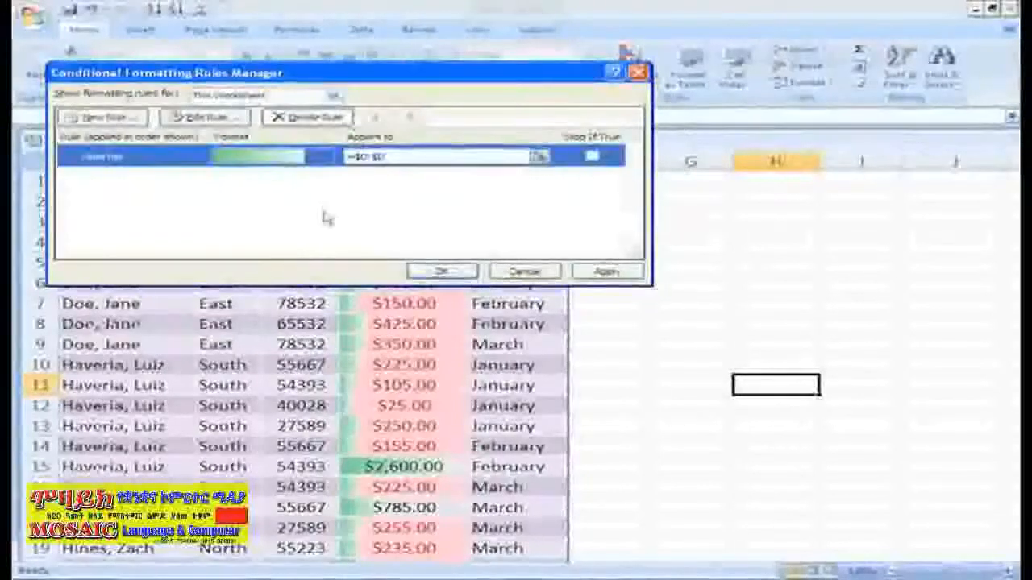
{"action": "left_click", "coordinate": [439, 272]}
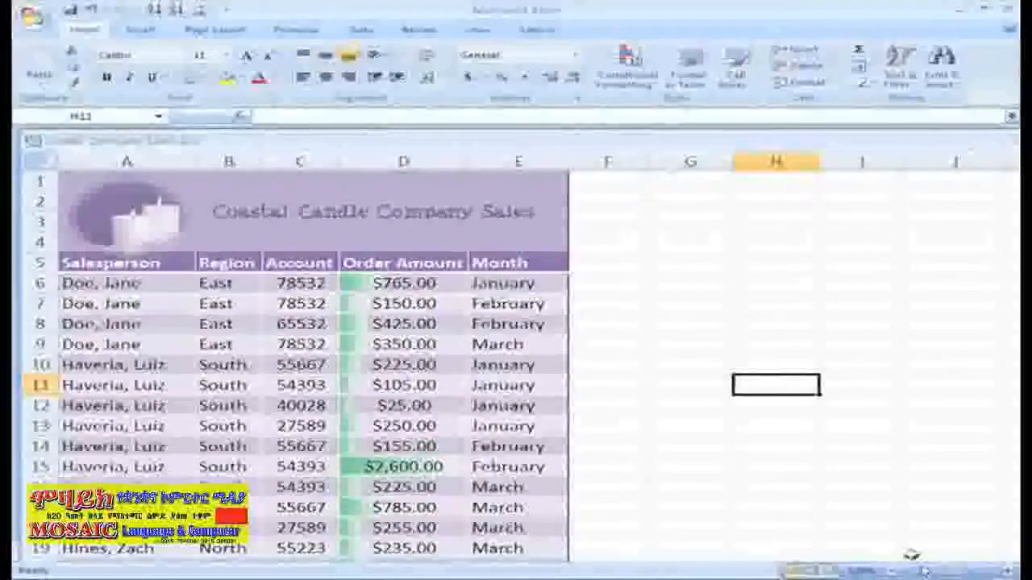